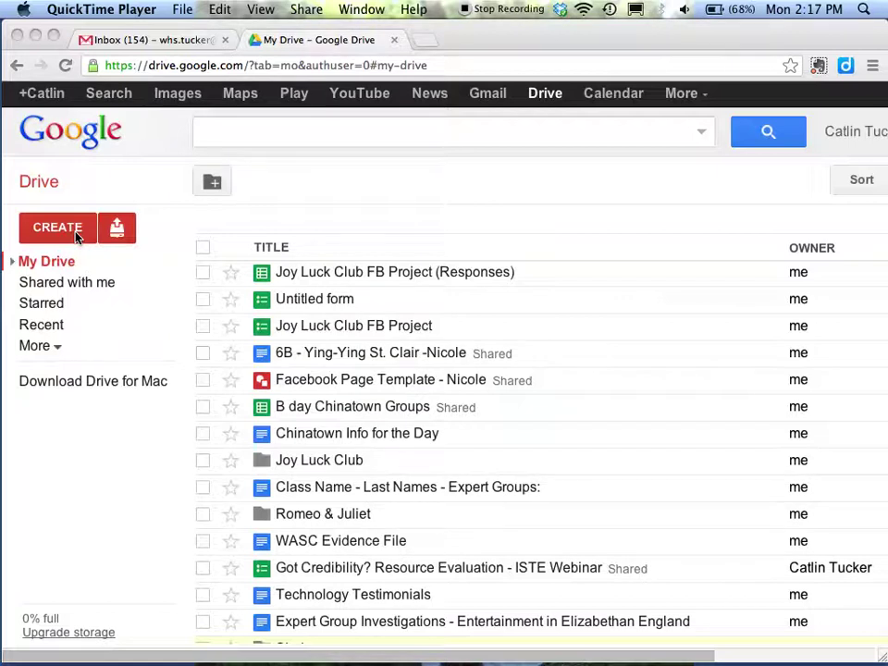
Step: Bring Chrome with Google Drive forward and open the Create menu of new file types
{"action": "left_click", "coordinate": [77, 236]}
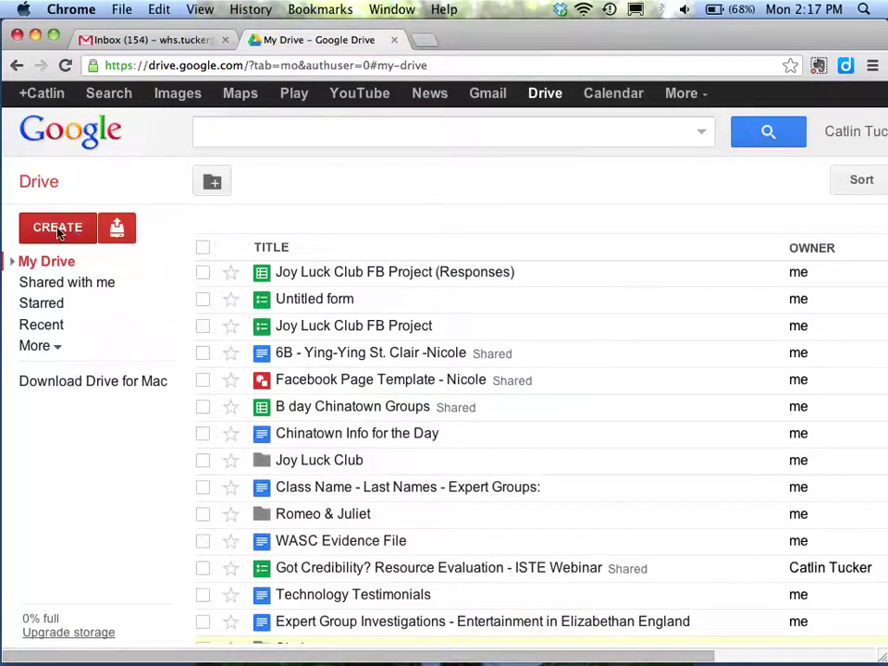
{"action": "left_click", "coordinate": [46, 228]}
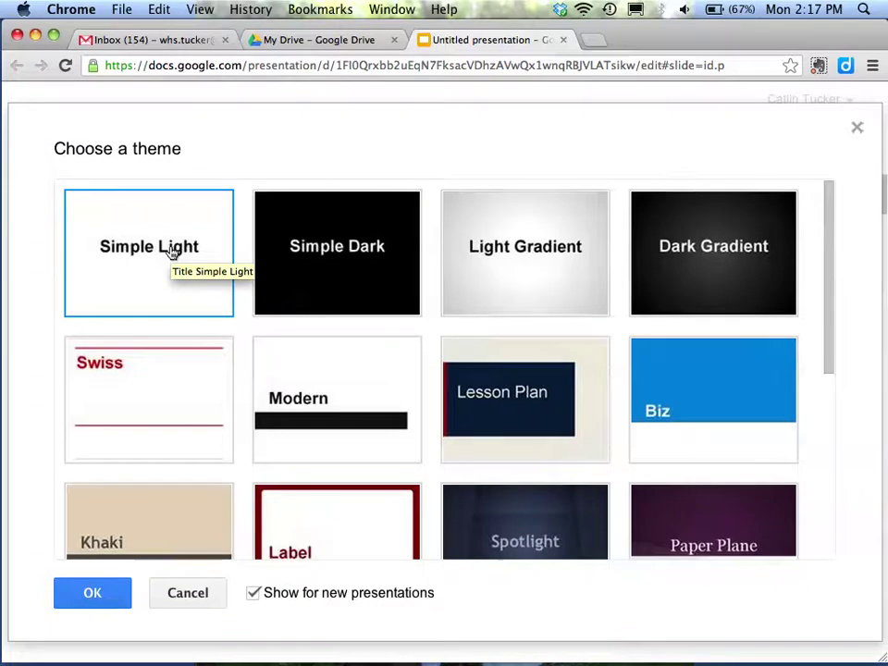
Step: Browse the theme list and apply Simple Light to the new presentation
{"action": "scroll", "coordinate": [327, 419], "scroll_direction": "down", "scroll_amount": 2}
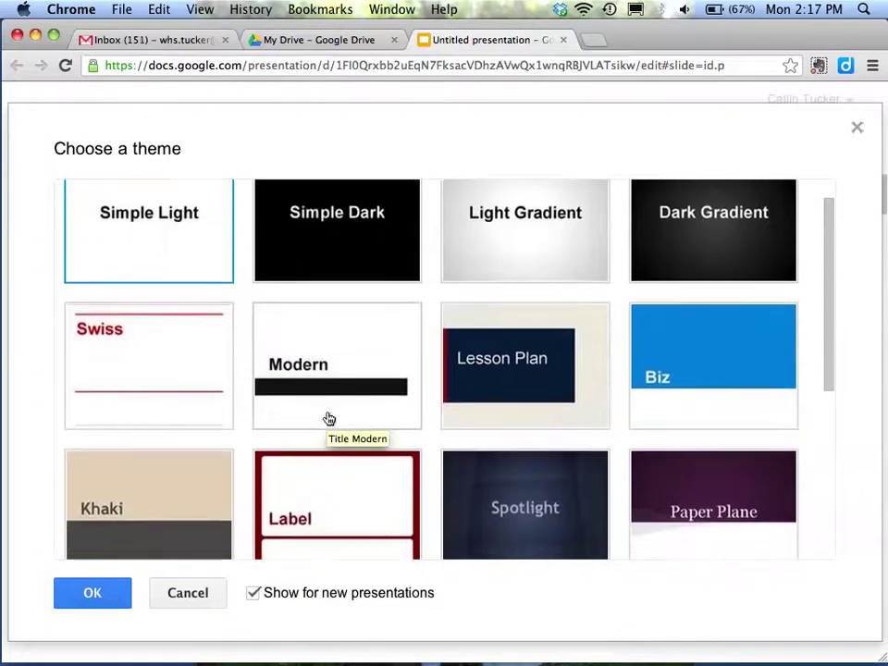
{"action": "scroll", "coordinate": [328, 419], "scroll_direction": "down", "scroll_amount": 5}
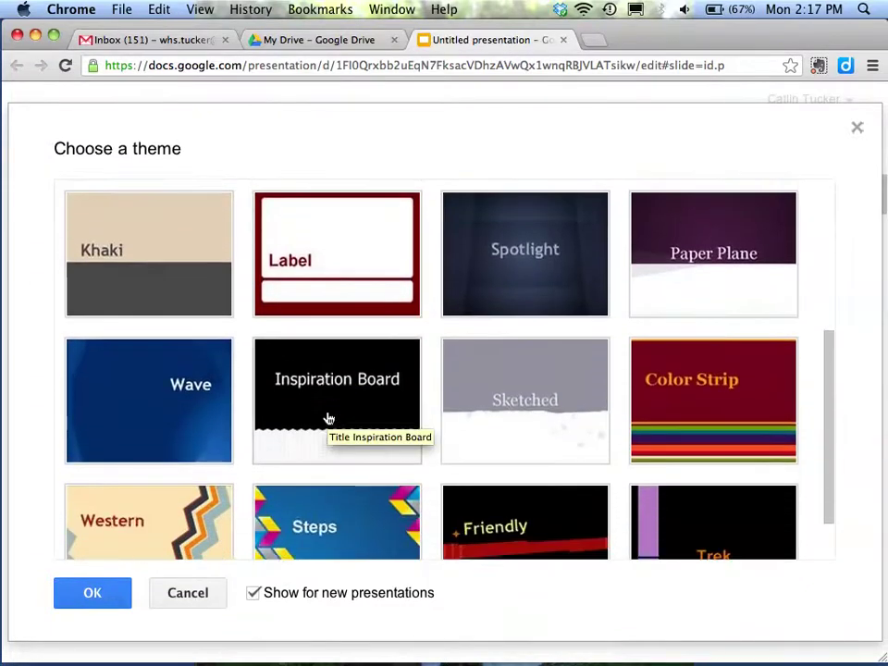
{"action": "scroll", "coordinate": [328, 418], "scroll_direction": "down", "scroll_amount": 2}
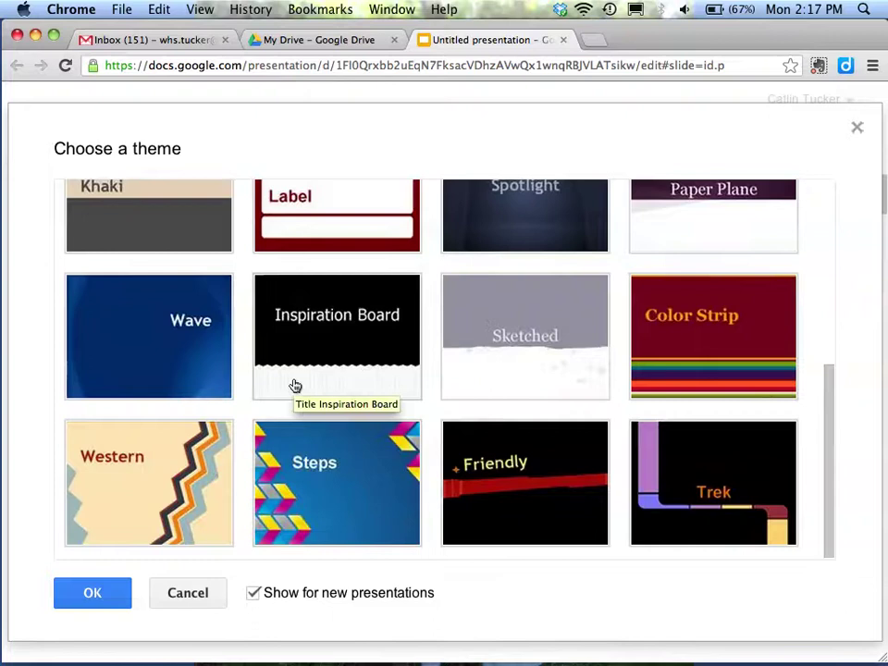
{"action": "scroll", "coordinate": [294, 385], "scroll_direction": "up", "scroll_amount": 5}
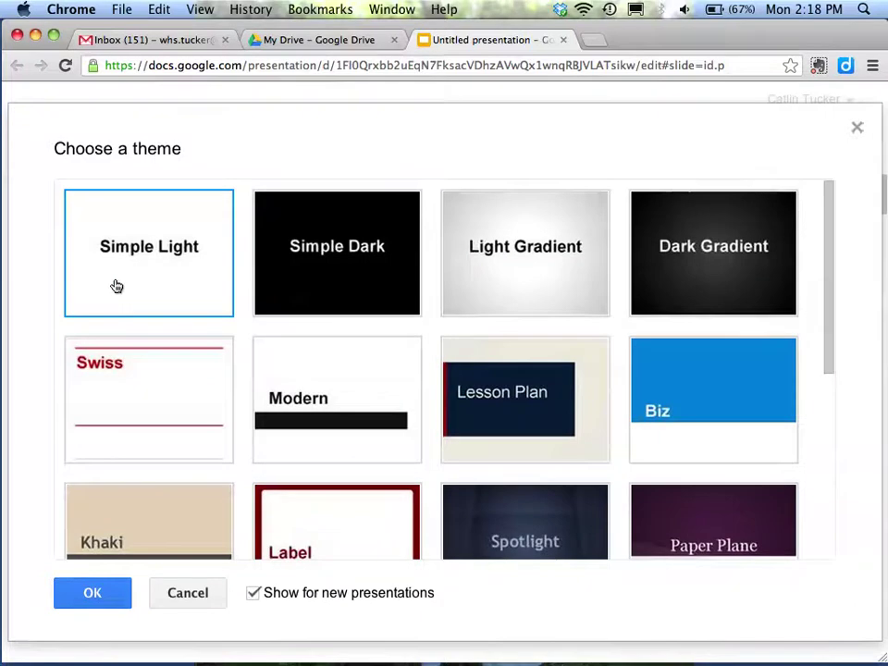
{"action": "left_click", "coordinate": [104, 598]}
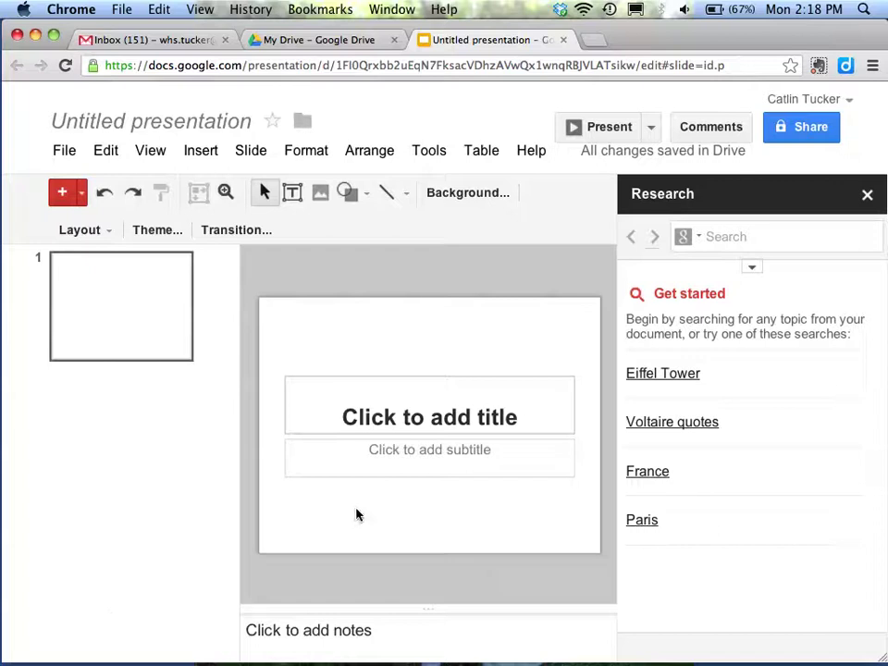
Step: Close the Research panel and enter 'Expert Group Investigation' as the new presentation name
{"action": "left_click", "coordinate": [868, 205]}
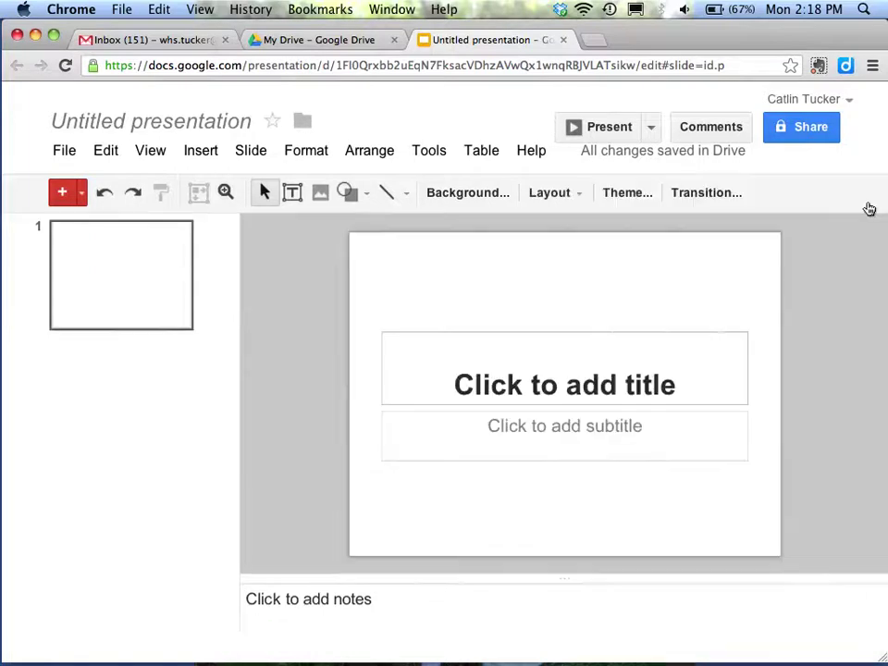
{"action": "left_click", "coordinate": [178, 132]}
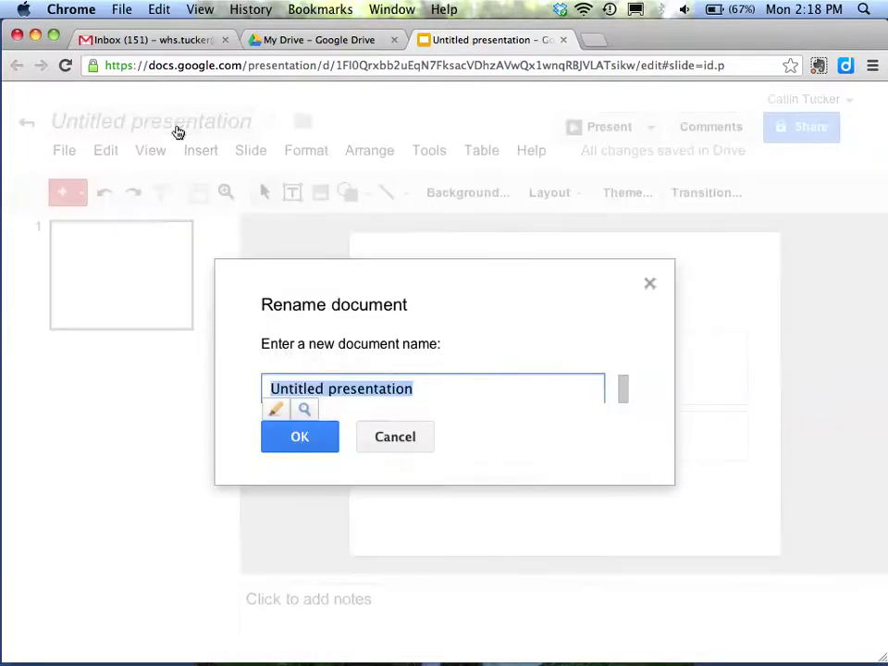
{"action": "type", "text": "Expert Group"}
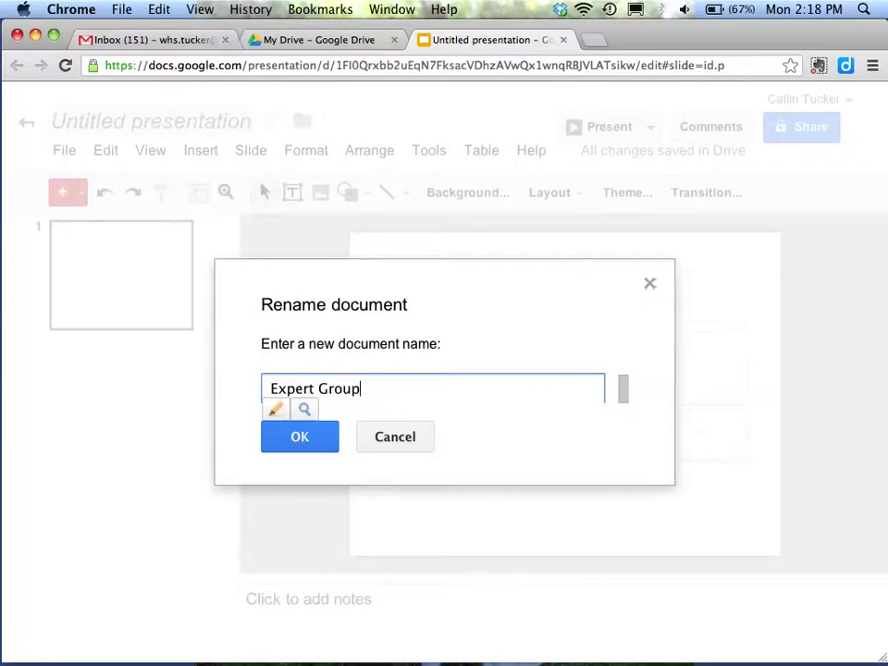
{"action": "type", "text": " Investi"}
{"action": "key", "text": "BackSpace"}
{"action": "key", "text": "BackSpace"}
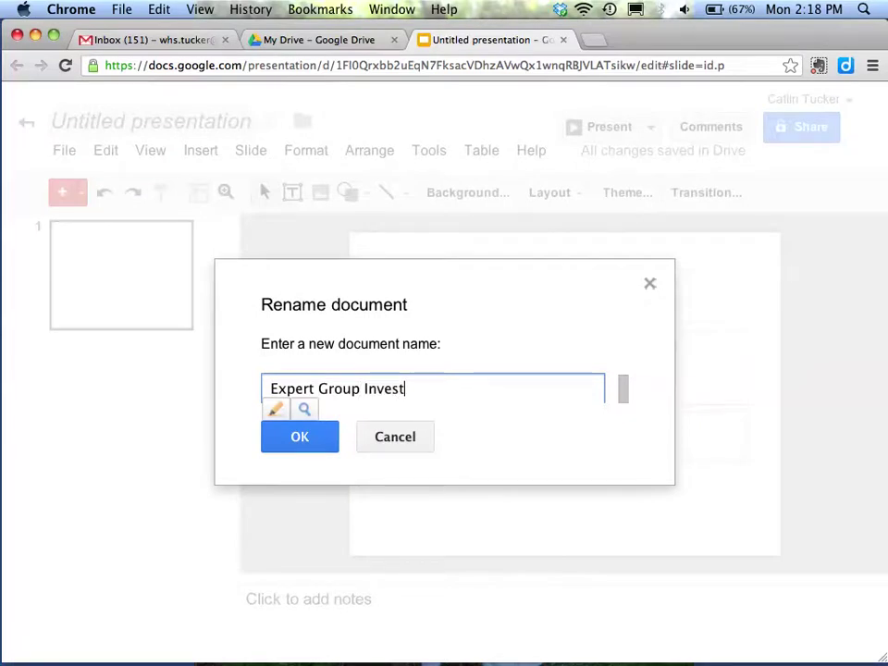
{"action": "type", "text": "gation"}
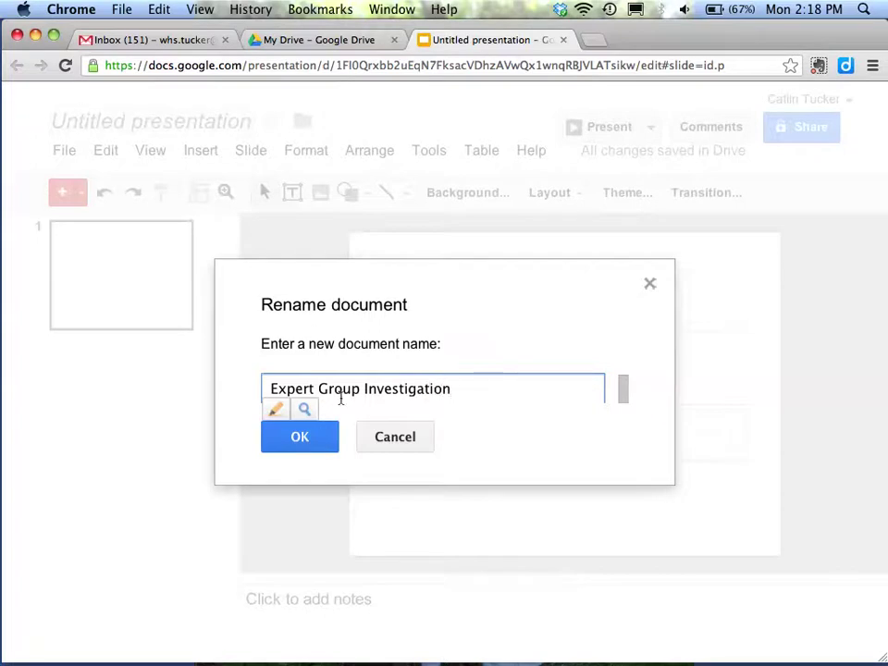
Step: Prefix the name with 'Class Name – Last Names –' and confirm the rename
{"action": "left_click", "coordinate": [267, 389]}
{"action": "type", "text": "Class Nam"}
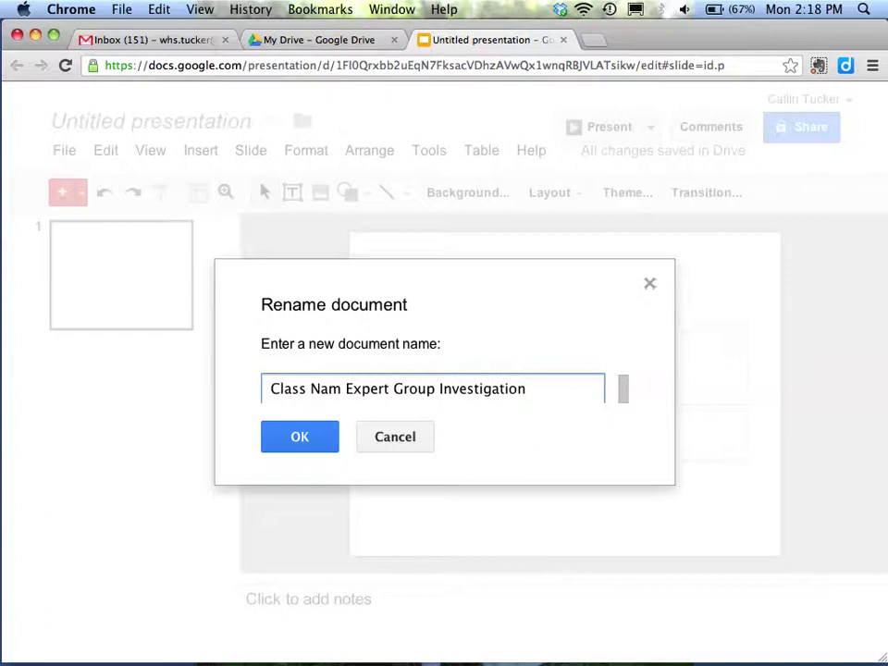
{"action": "key", "text": "BackSpace"}
{"action": "type", "text": "e – "}
{"action": "type", "text": "Last Name"}
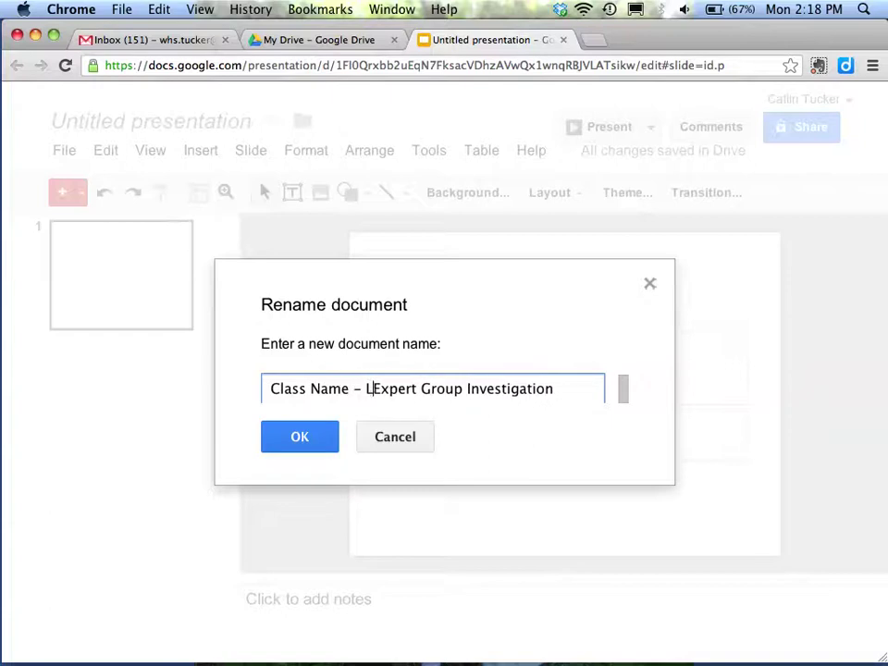
{"action": "type", "text": "s –"}
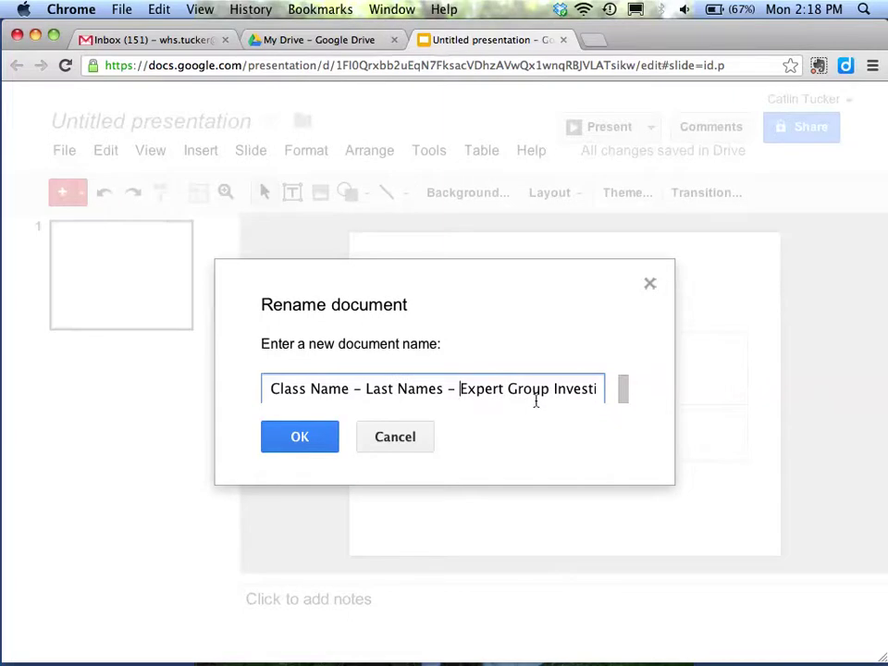
{"action": "left_click", "coordinate": [311, 439]}
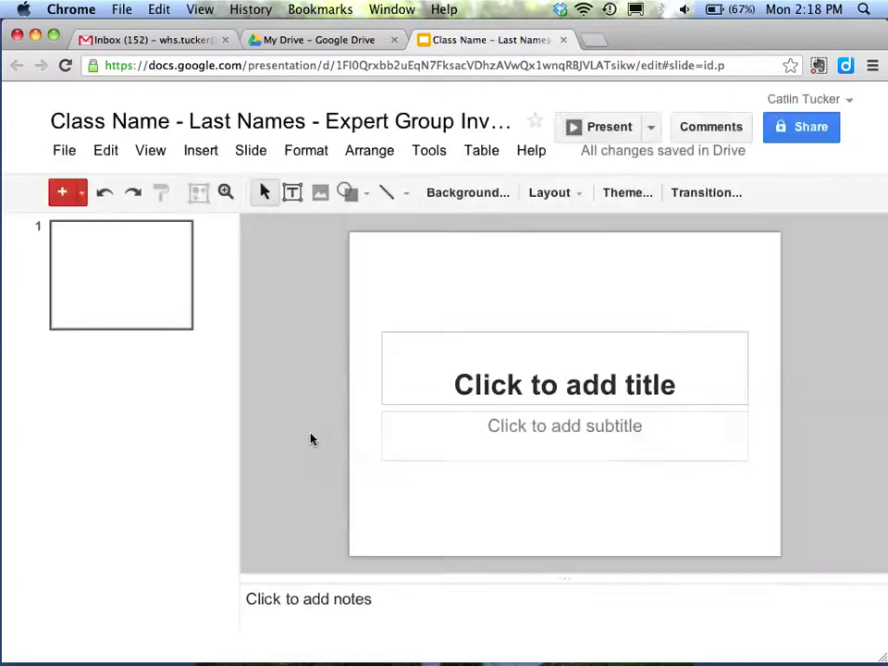
Step: Open the Share settings, dismiss the missing-recipient error, and cancel without sharing with anyone
{"action": "left_click", "coordinate": [809, 139]}
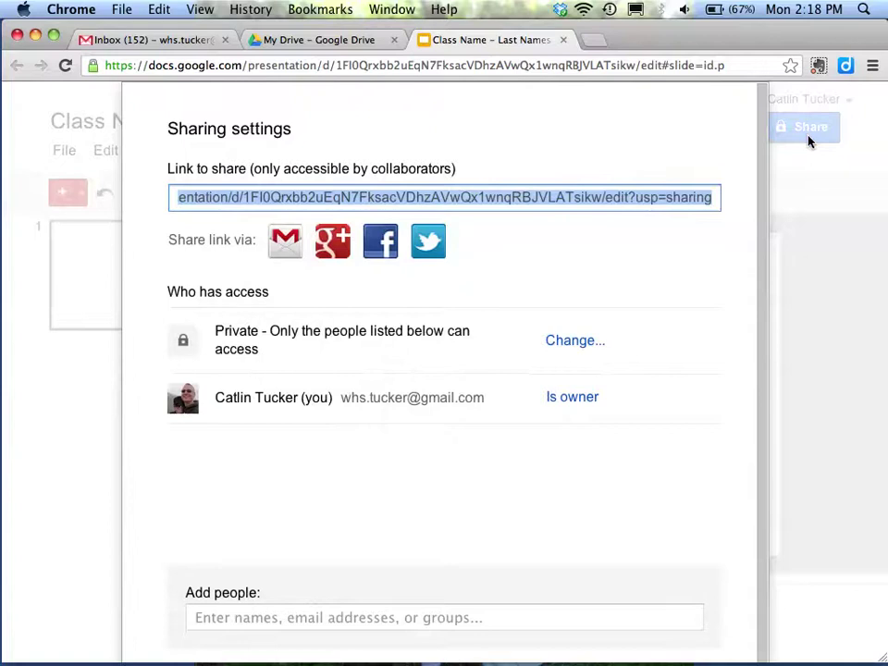
{"action": "scroll", "coordinate": [462, 389], "scroll_direction": "down", "scroll_amount": 1}
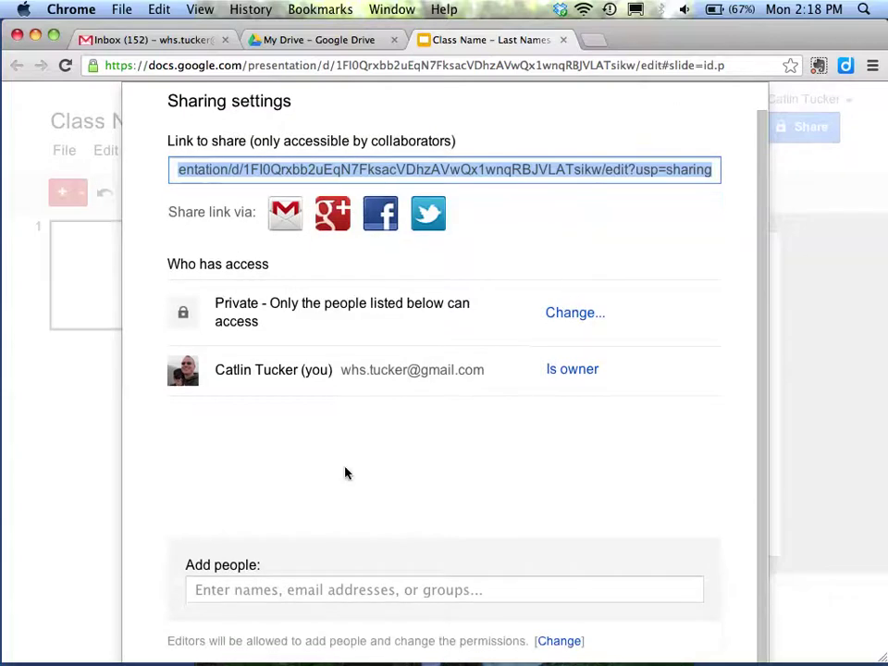
{"action": "left_click", "coordinate": [288, 592]}
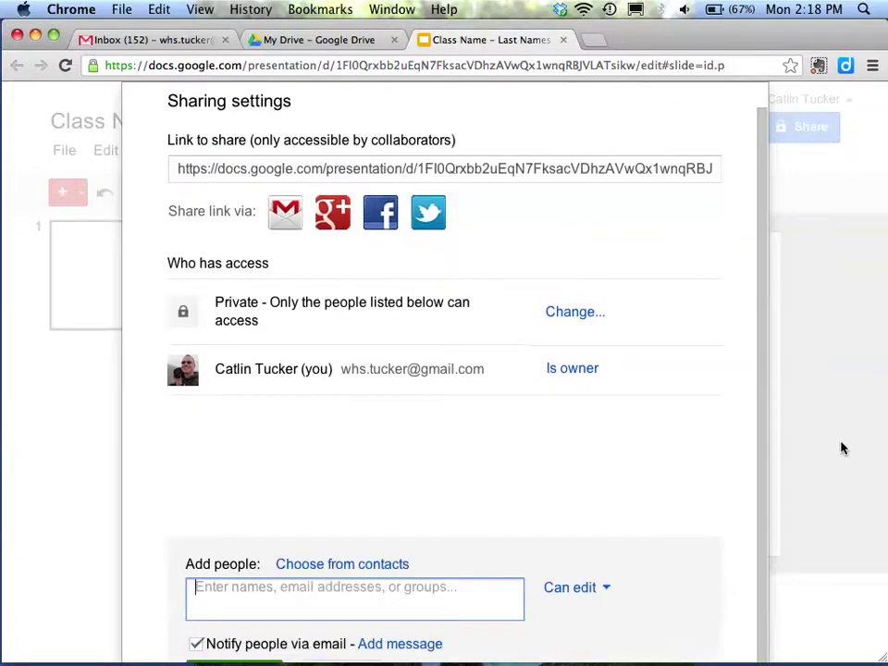
{"action": "scroll", "coordinate": [653, 568], "scroll_direction": "down", "scroll_amount": 1}
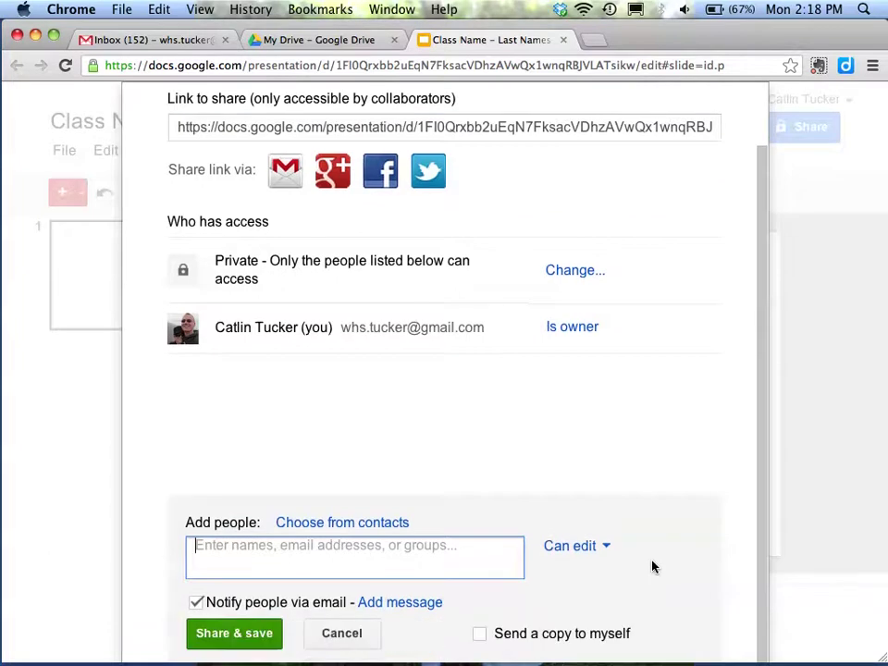
{"action": "left_click", "coordinate": [226, 637]}
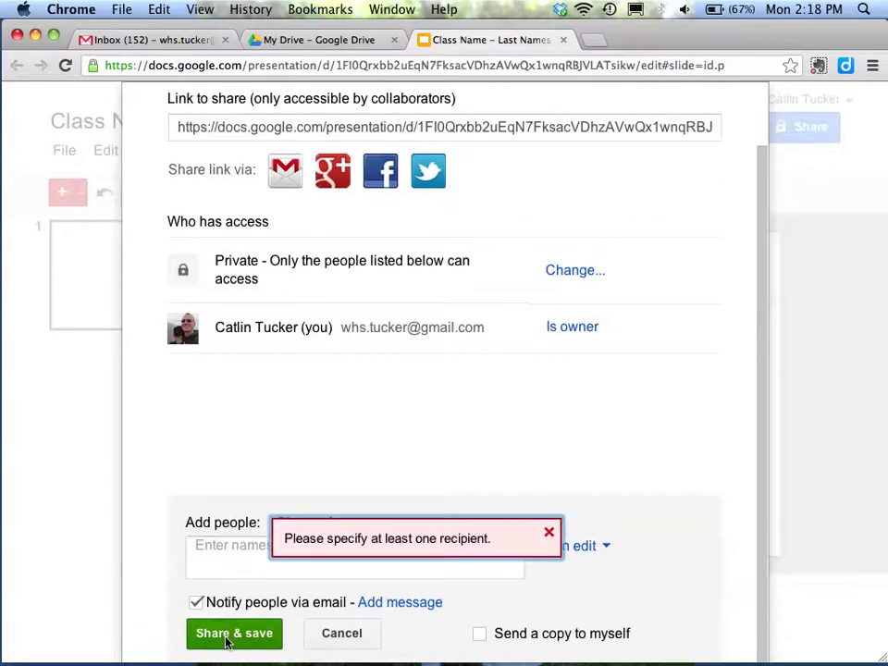
{"action": "left_click", "coordinate": [550, 533]}
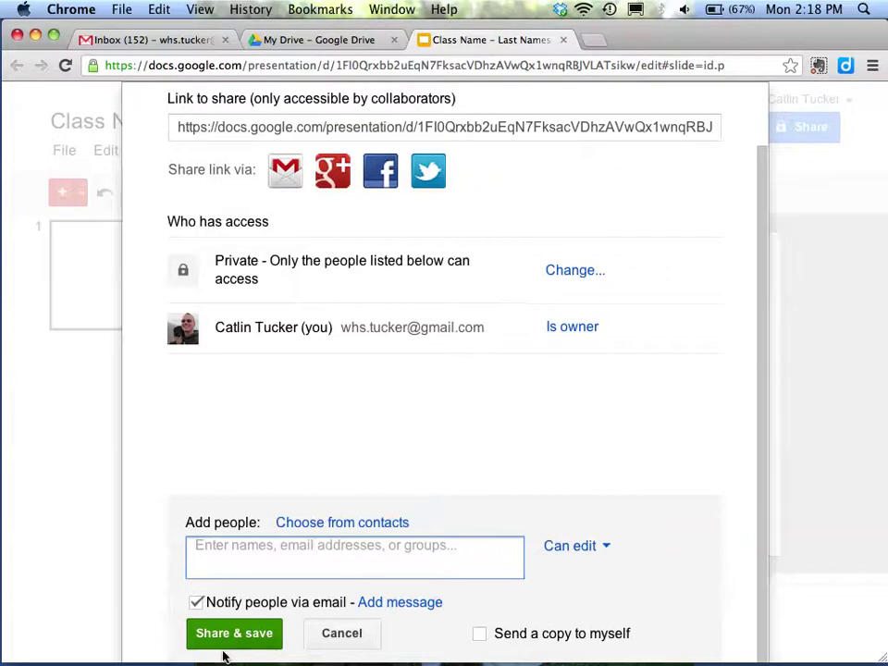
{"action": "left_click", "coordinate": [324, 635]}
{"action": "left_click", "coordinate": [212, 622]}
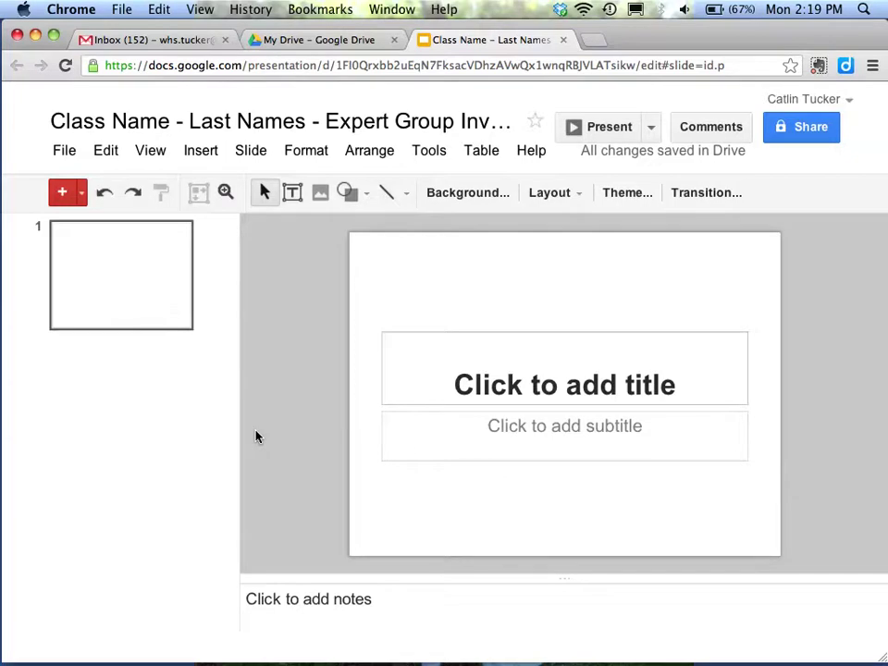
Step: Draw a wide text box across the top edge of the title slide, redrawing the first attempt
{"action": "left_click", "coordinate": [291, 192]}
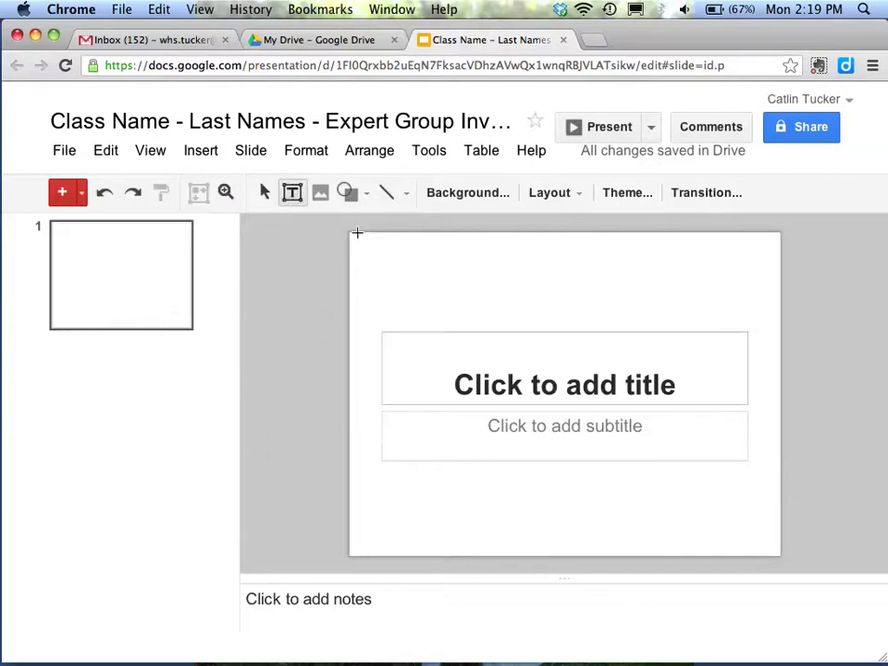
{"action": "left_click_drag", "start_coordinate": [347, 232], "coordinate": [508, 286]}
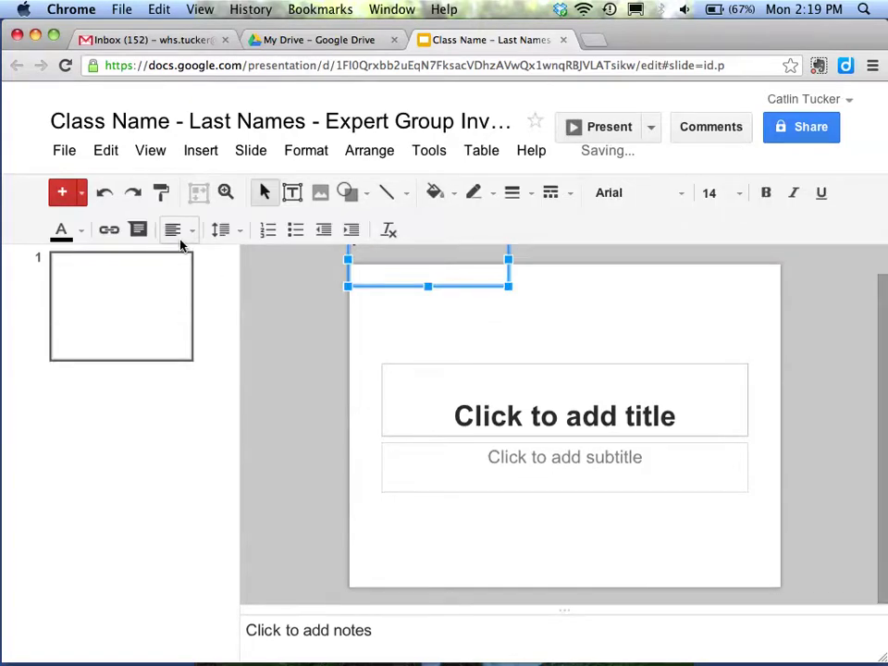
{"action": "left_click", "coordinate": [105, 192]}
{"action": "left_click", "coordinate": [293, 193]}
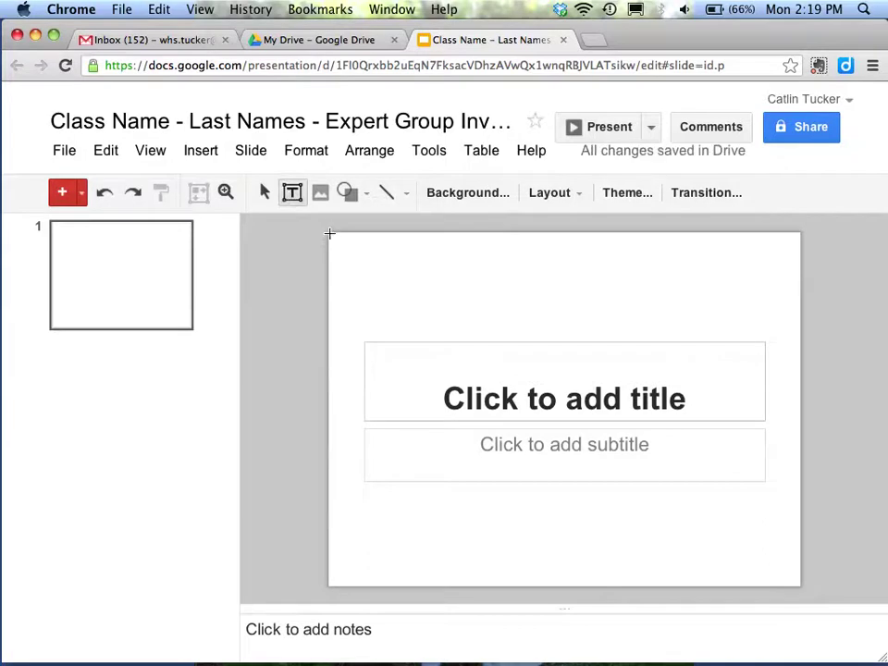
{"action": "left_click_drag", "start_coordinate": [329, 236], "coordinate": [801, 274]}
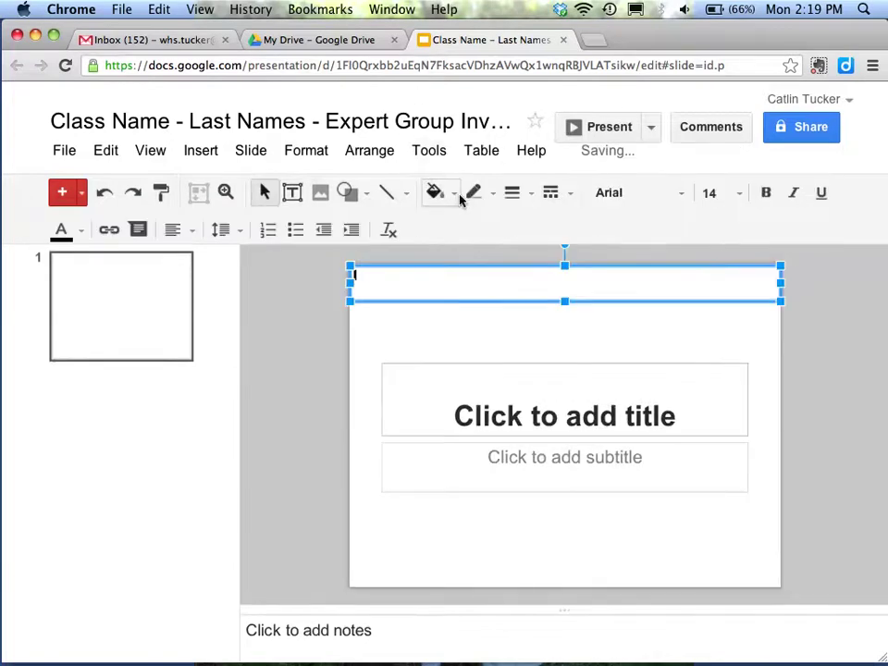
Step: Fill the top box with dark red and nudge it slightly upward
{"action": "left_click", "coordinate": [434, 194]}
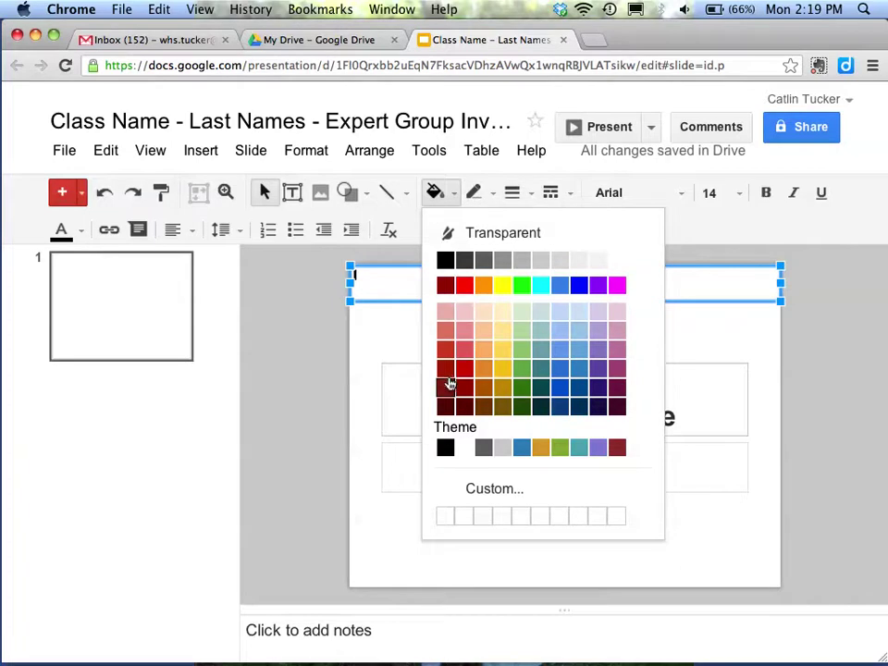
{"action": "left_click", "coordinate": [447, 392]}
{"action": "left_click", "coordinate": [449, 398]}
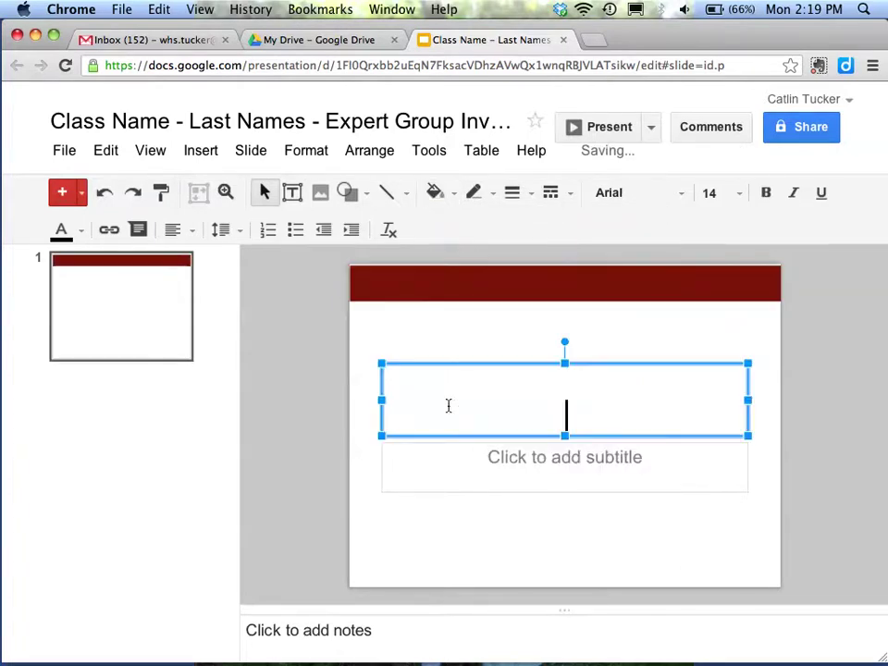
{"action": "left_click", "coordinate": [445, 290]}
{"action": "key", "text": "Up"}
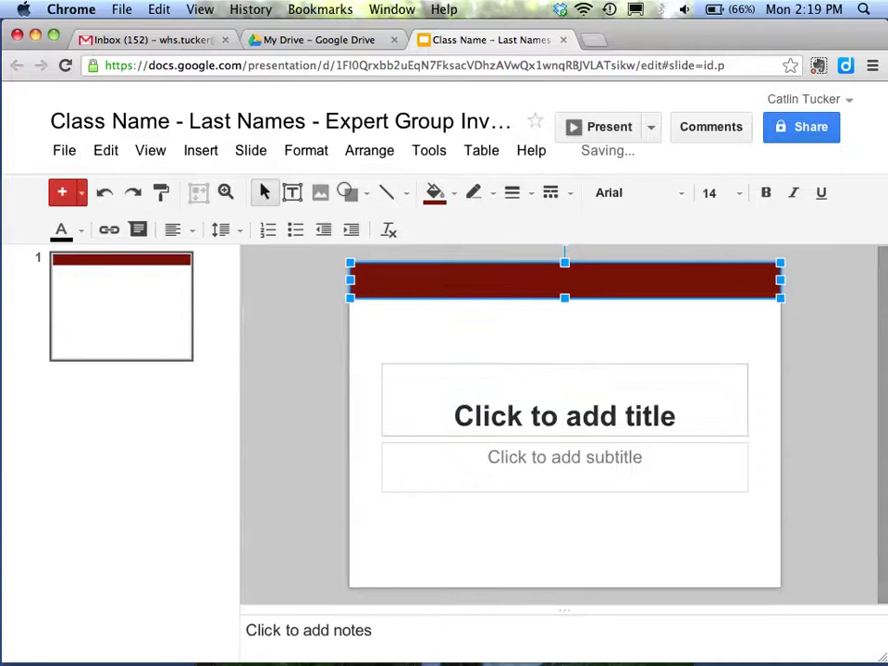
Step: Add a second slide, then set slide 1's title font size to 30
{"action": "left_click", "coordinate": [61, 194]}
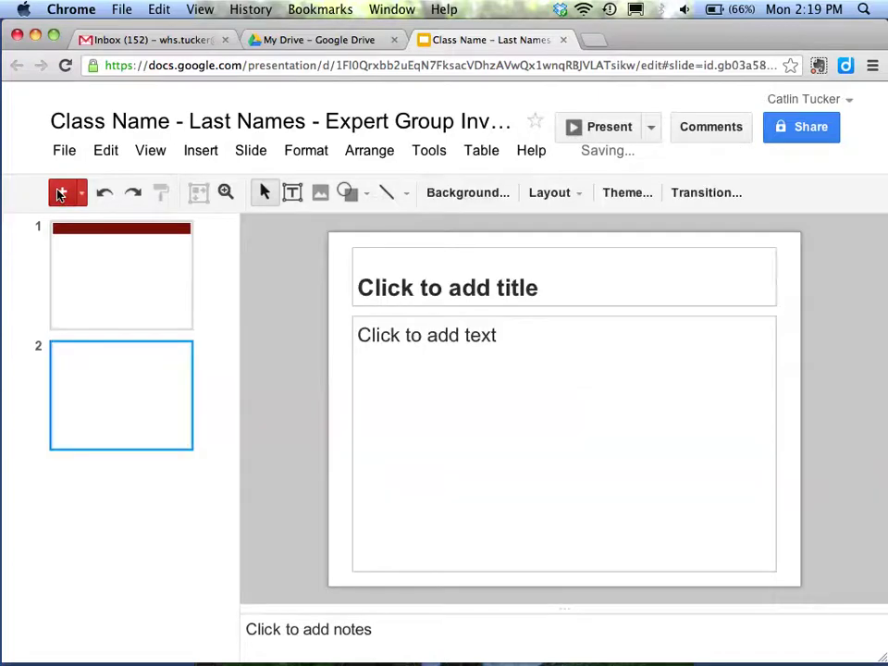
{"action": "left_click", "coordinate": [95, 238]}
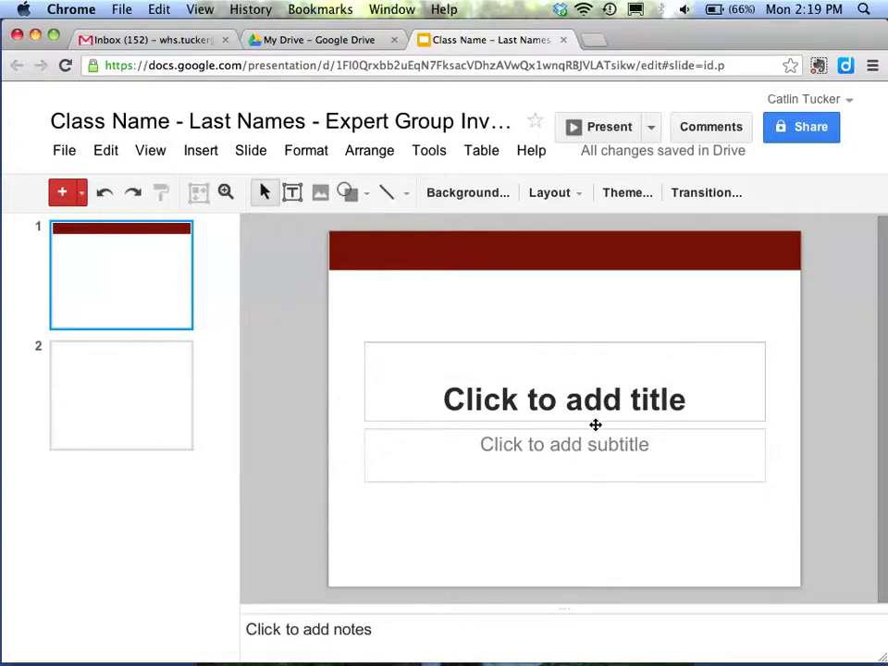
{"action": "left_click", "coordinate": [569, 412]}
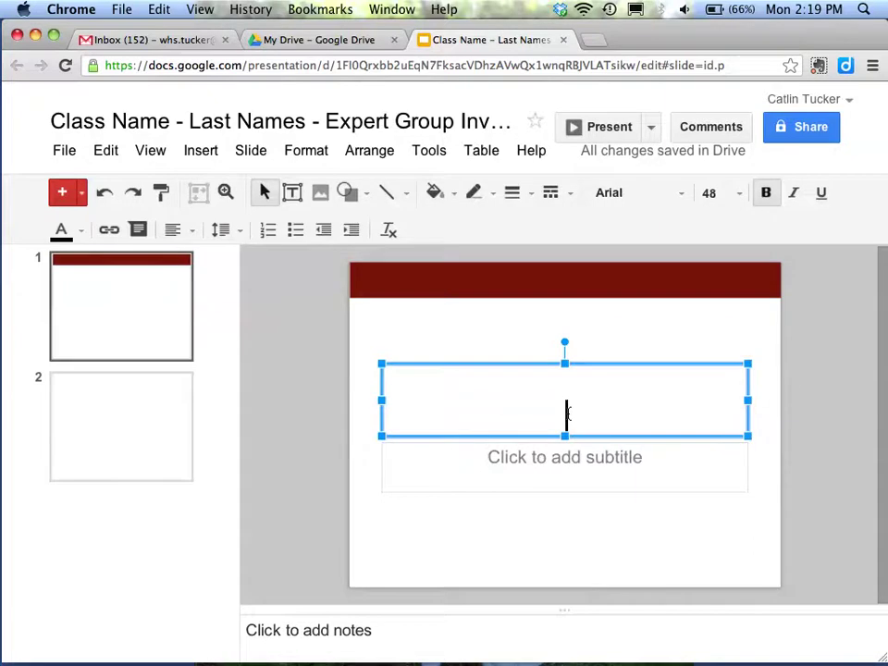
{"action": "left_click", "coordinate": [720, 192]}
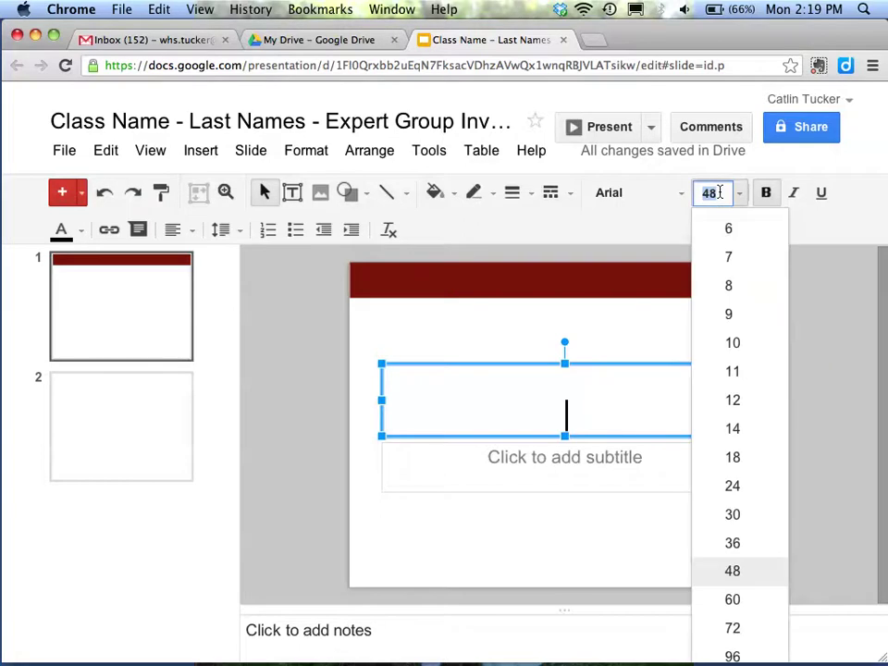
{"action": "type", "text": "30"}
{"action": "key", "text": "Return"}
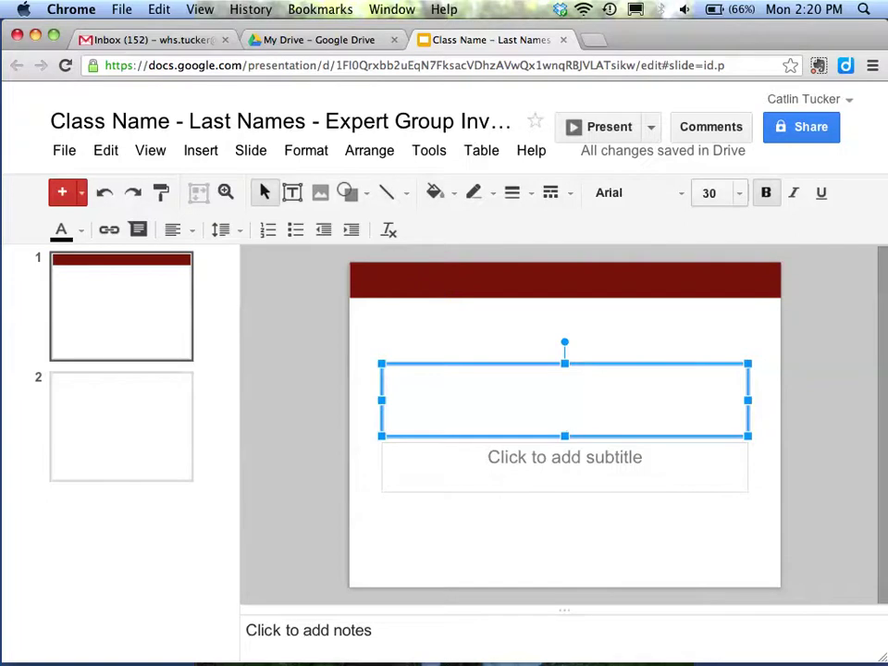
Step: Go to slide 2 and cancel the Insert image dialog without adding an image
{"action": "left_click", "coordinate": [121, 442]}
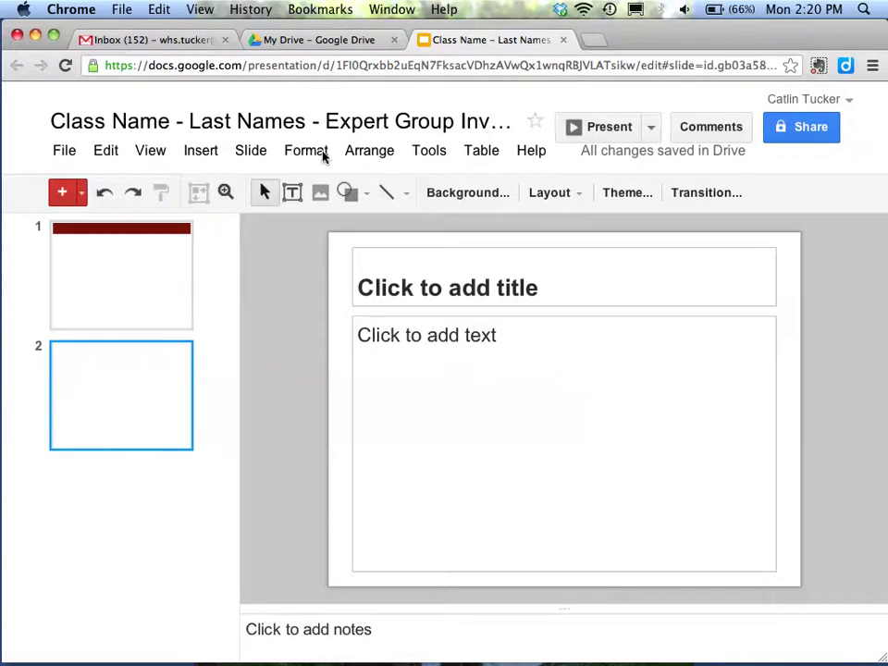
{"action": "left_click", "coordinate": [319, 192]}
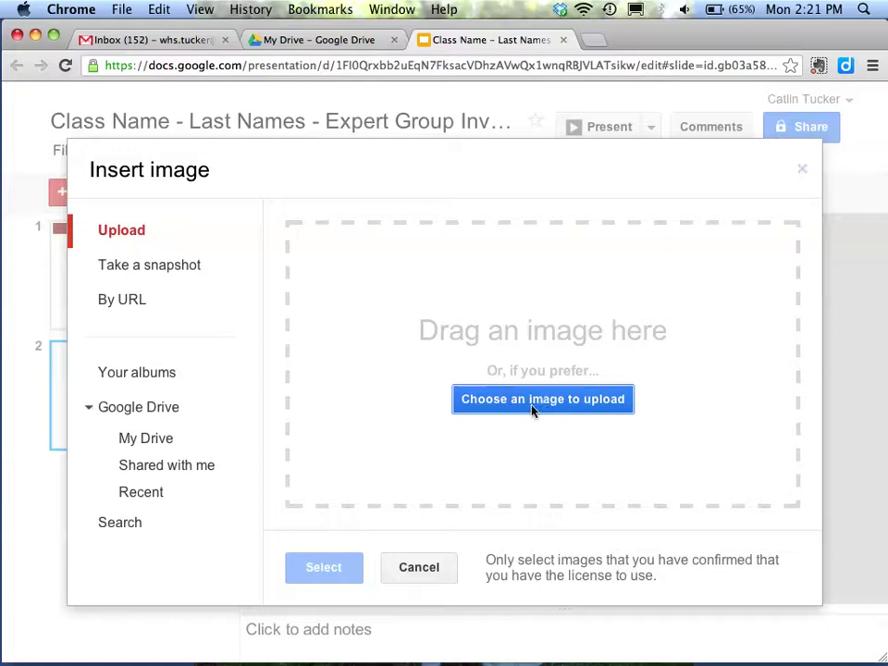
{"action": "left_click", "coordinate": [416, 574]}
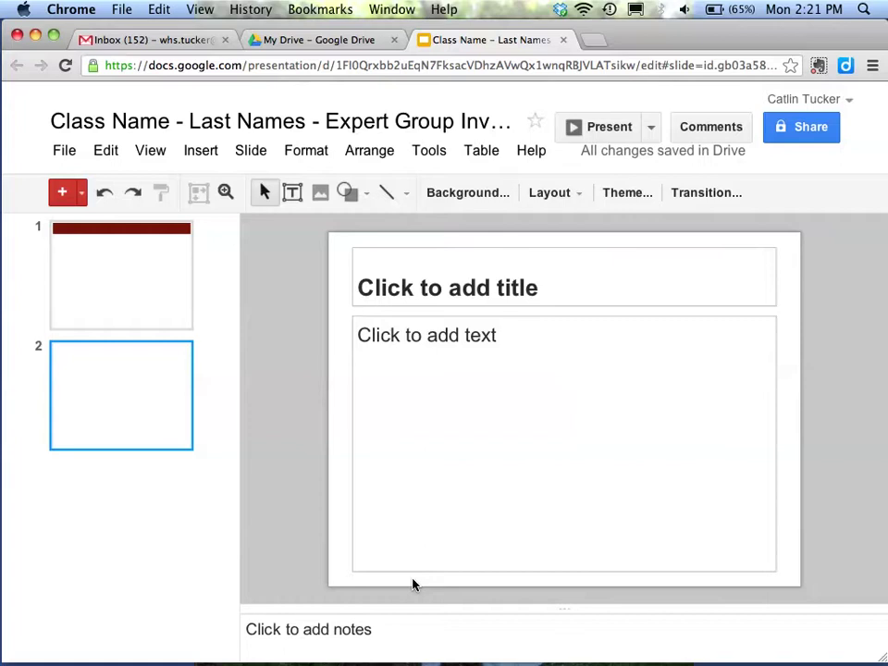
Step: Place the cursor in slide 2's speaker notes area
{"action": "left_click", "coordinate": [360, 655]}
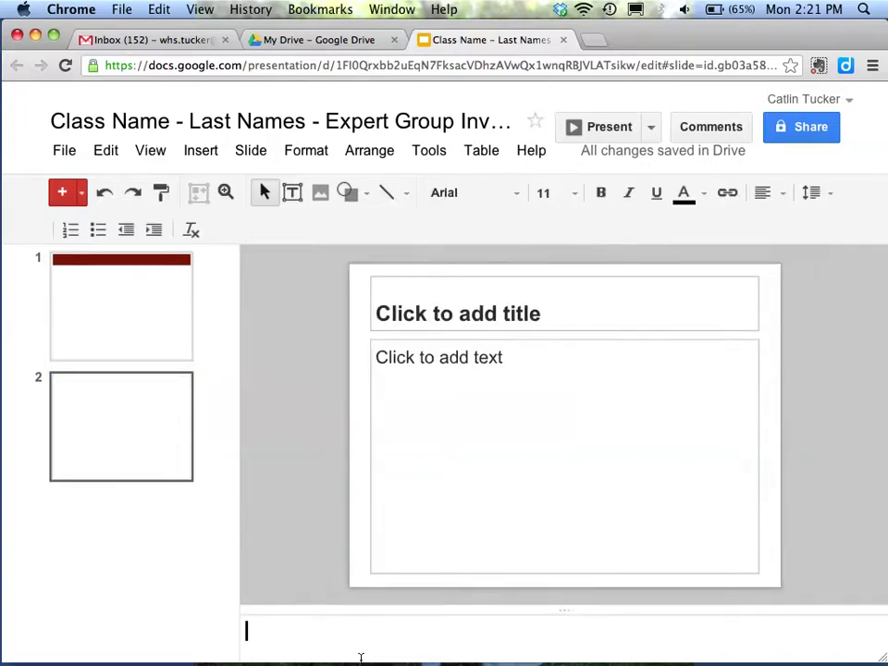